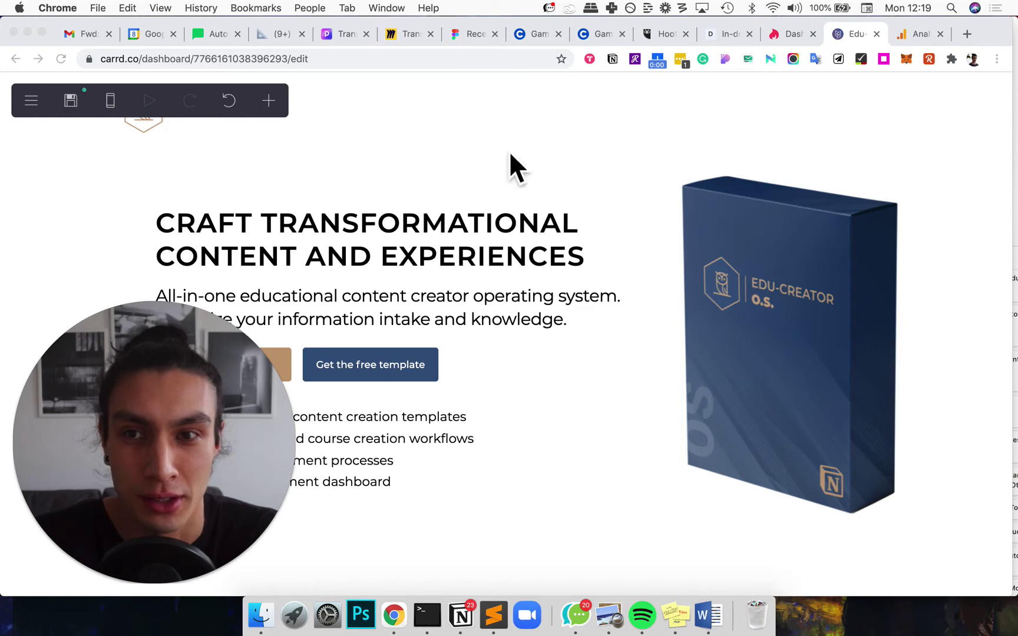
Step: Switch from the Carrd editor to the Educator-OS.com Google Analytics home, which shows zero users
{"action": "left_click", "coordinate": [924, 34]}
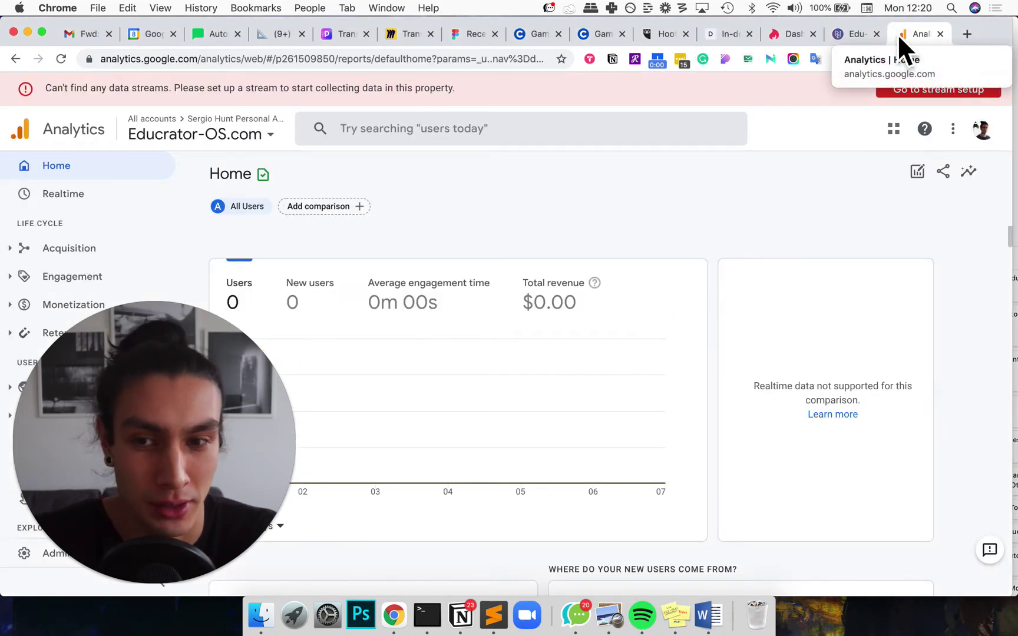
{"action": "key", "text": "ctrl+shift+Tab"}
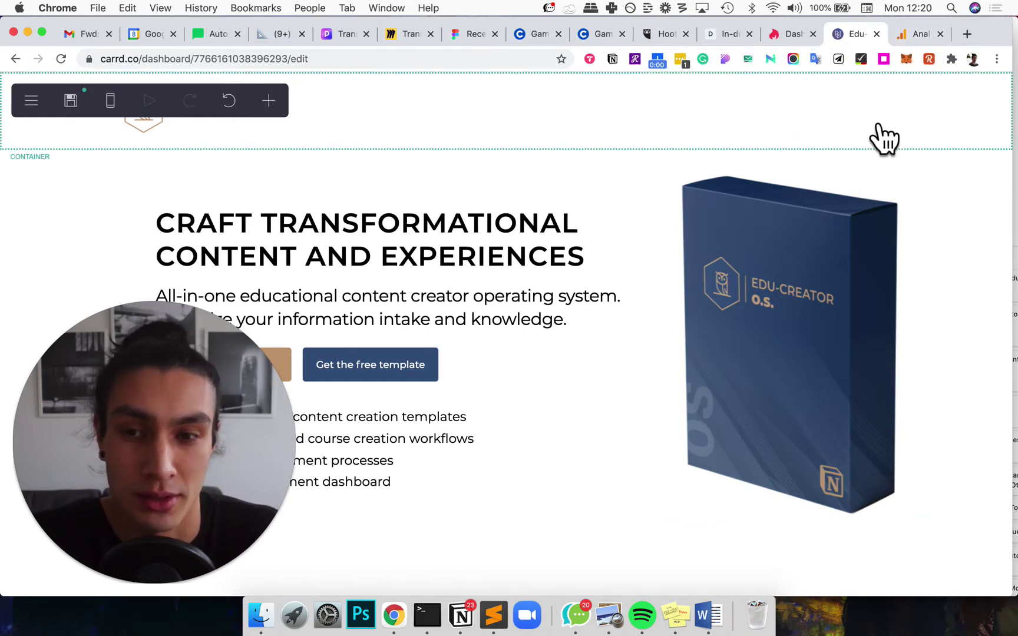
{"action": "left_click", "coordinate": [912, 36]}
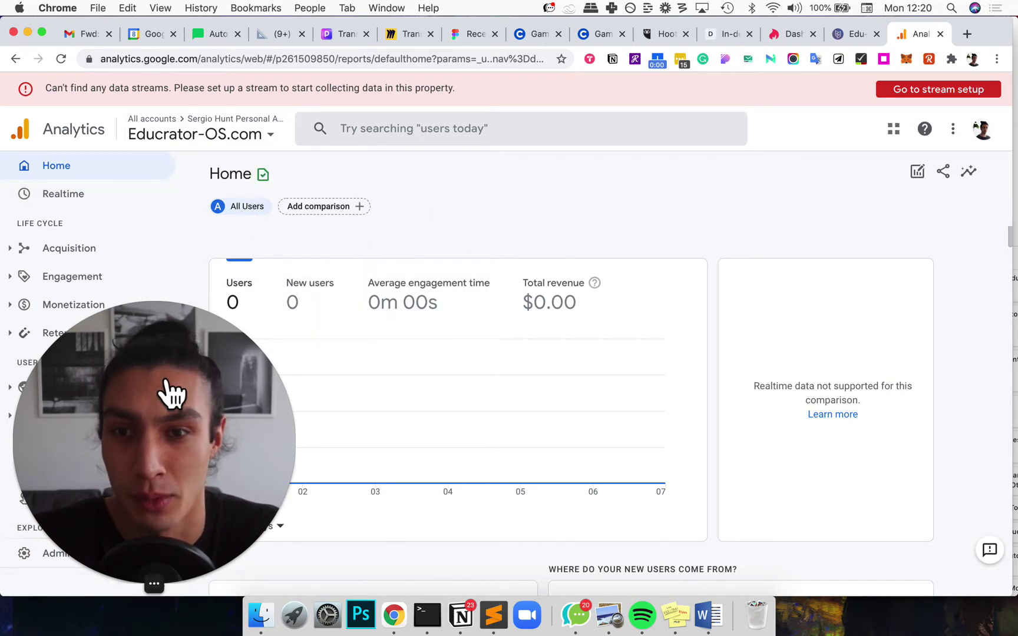
Step: Open the Admin settings for the Educator-OS.com property
{"action": "left_click_drag", "start_coordinate": [160, 382], "coordinate": [877, 373]}
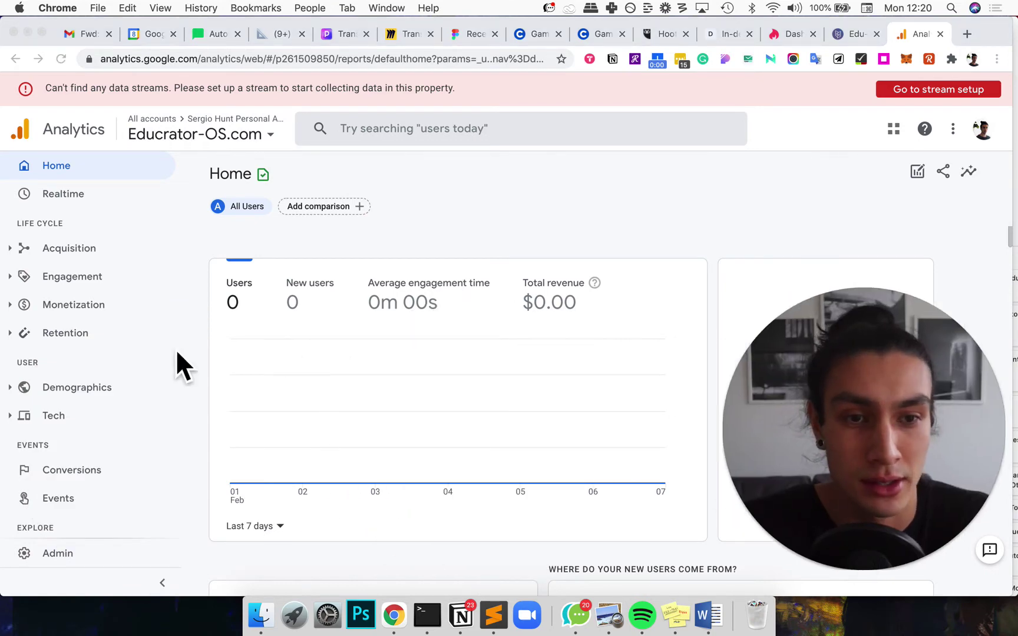
{"action": "left_click", "coordinate": [74, 556]}
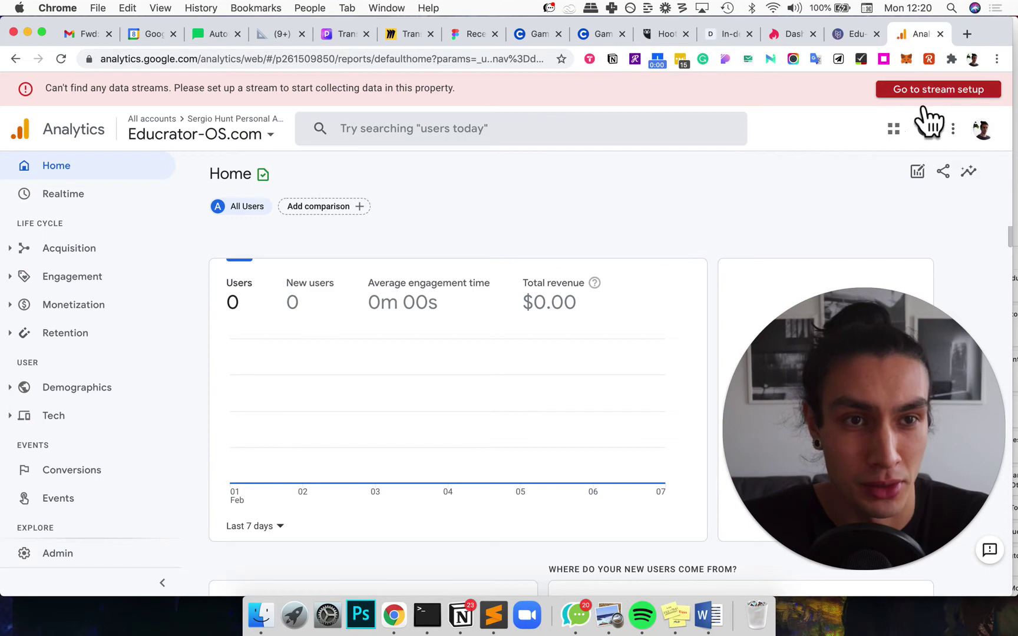
{"action": "left_click", "coordinate": [99, 552]}
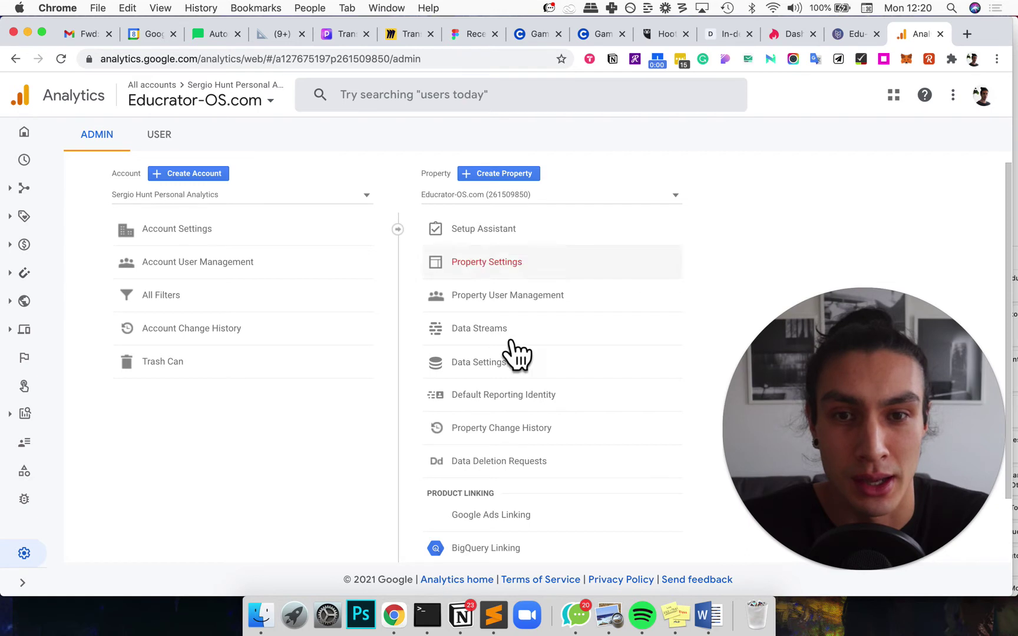
Step: Open Data Streams and choose a Web stream, ready to enter the website URL
{"action": "left_click", "coordinate": [472, 366]}
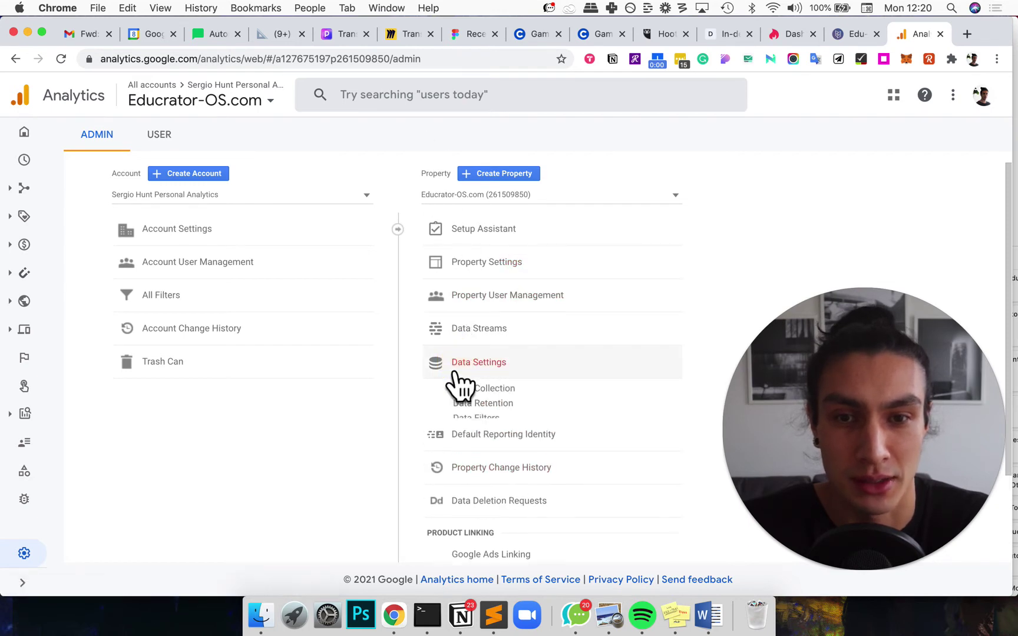
{"action": "left_click", "coordinate": [480, 335]}
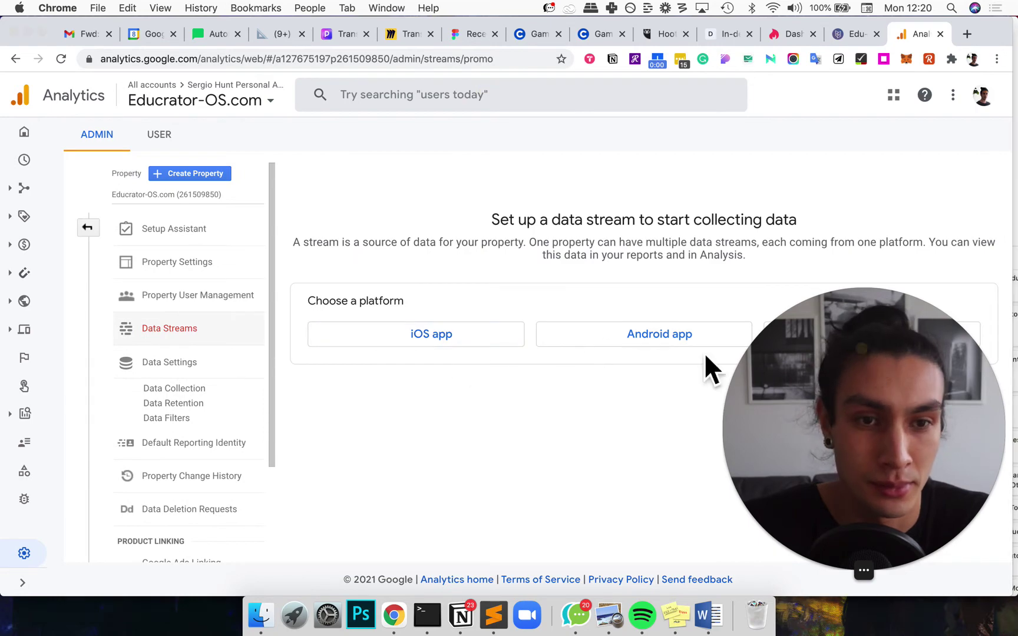
{"action": "left_click_drag", "start_coordinate": [736, 354], "coordinate": [157, 336]}
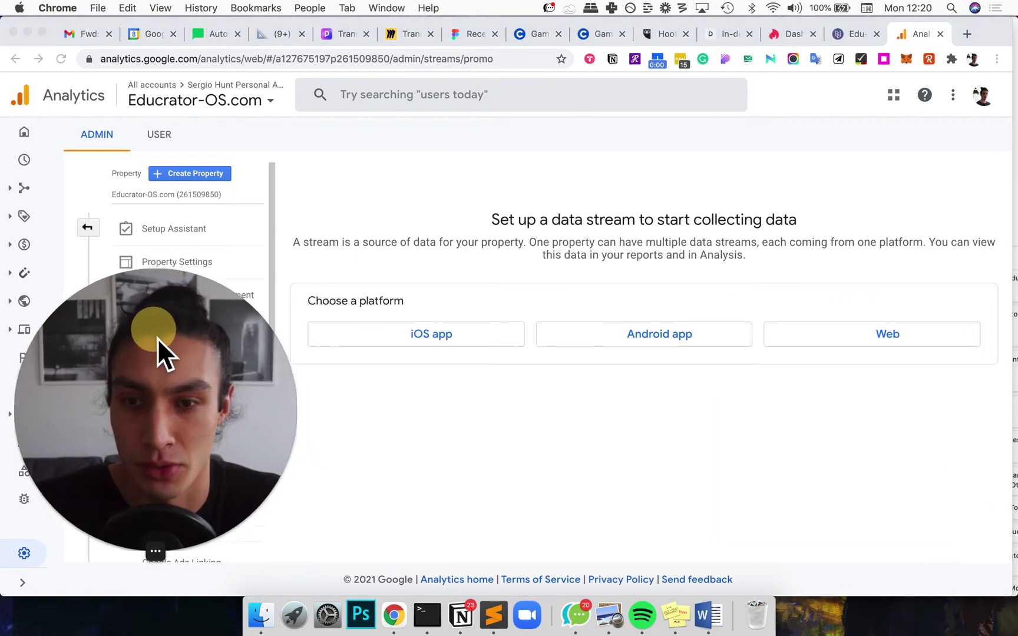
{"action": "left_click", "coordinate": [842, 343]}
{"action": "left_click", "coordinate": [845, 344]}
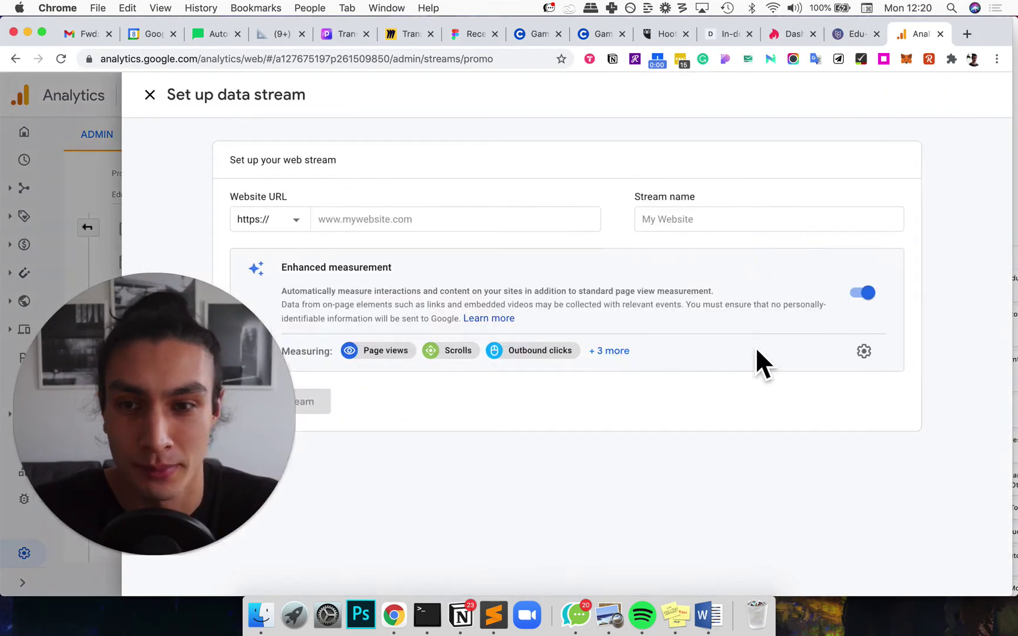
{"action": "left_click", "coordinate": [386, 226]}
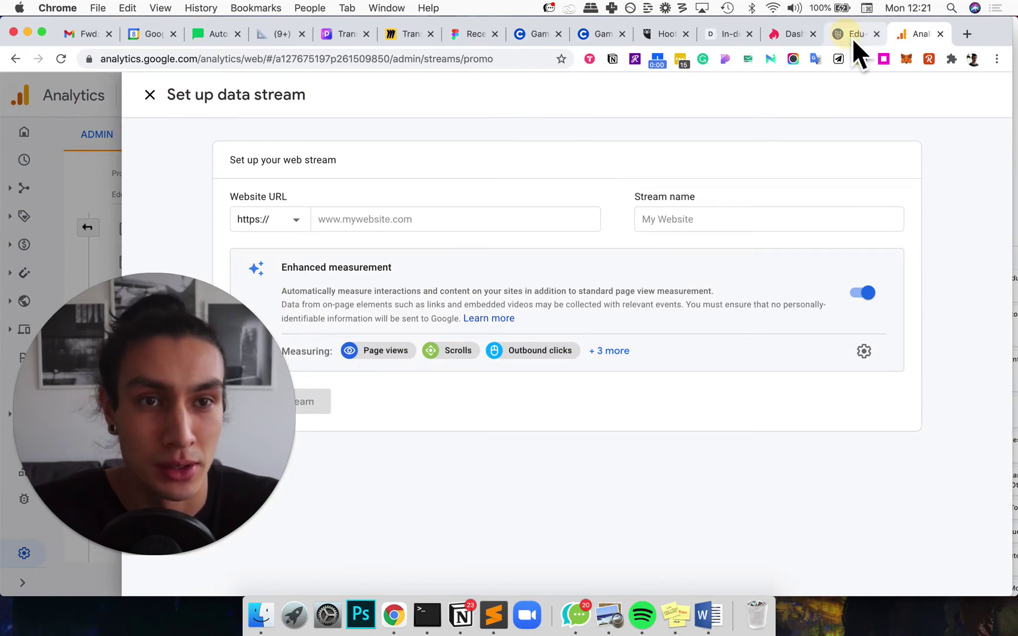
{"action": "left_click", "coordinate": [875, 38]}
{"action": "left_click", "coordinate": [924, 37]}
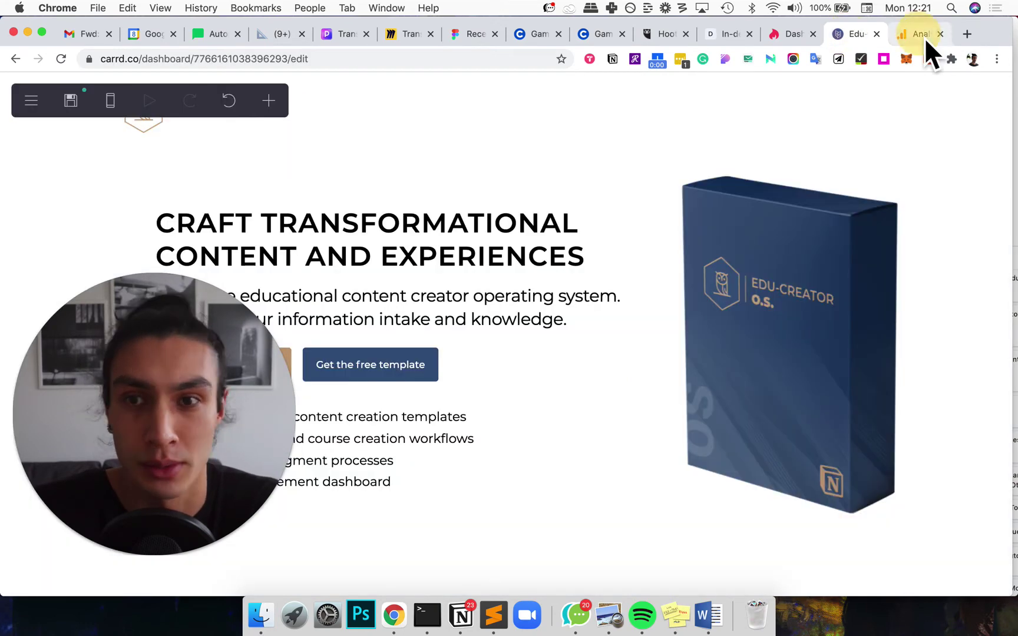
{"action": "left_click", "coordinate": [968, 35]}
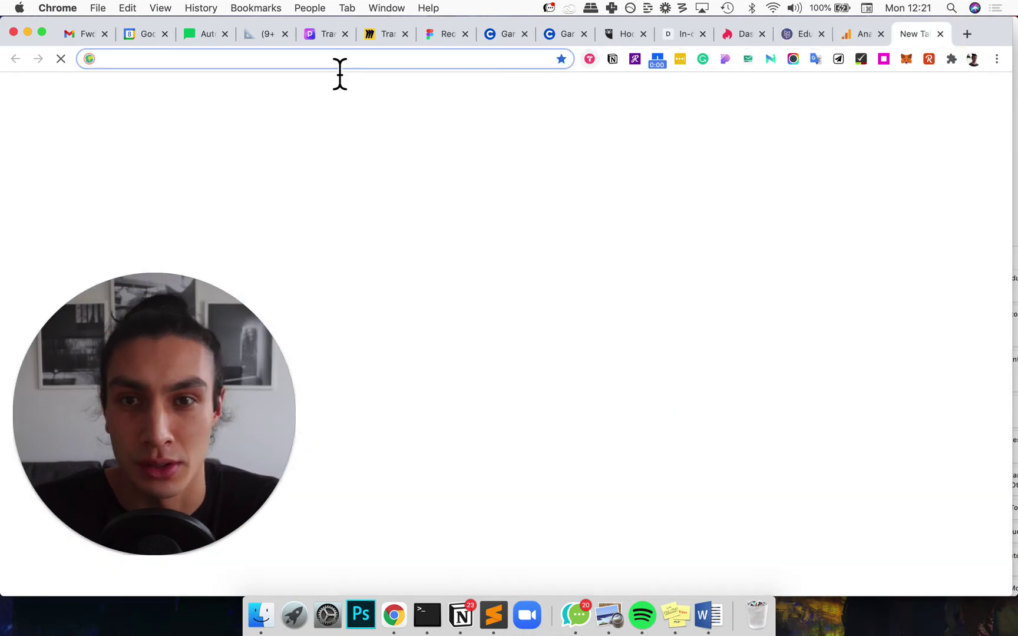
{"action": "type", "text": "edu"}
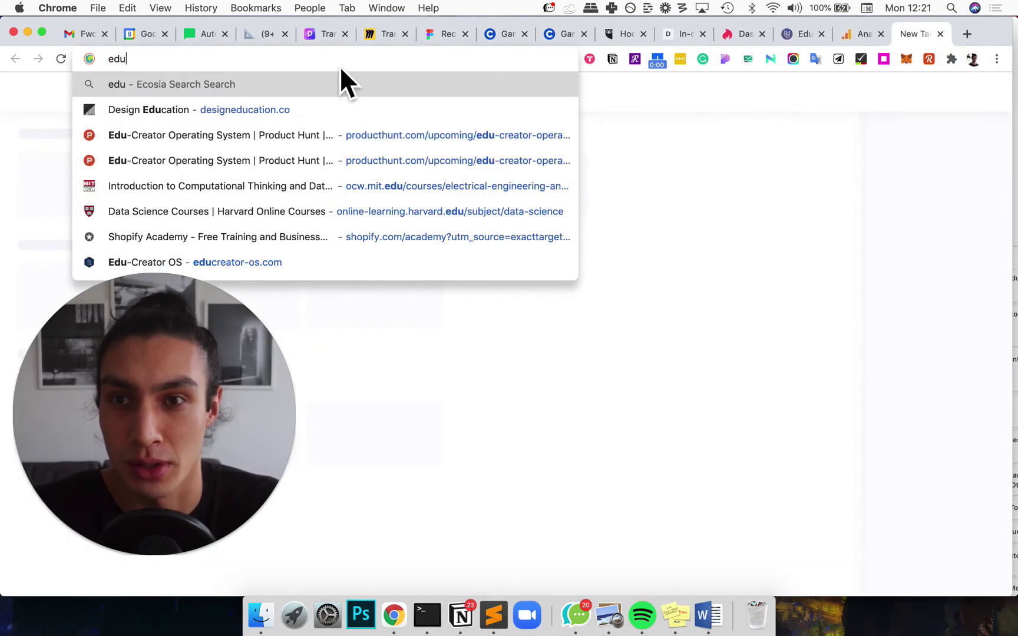
{"action": "key", "text": "Down"}
{"action": "key", "text": "Down"}
{"action": "key", "text": "Down"}
{"action": "key", "text": "Down"}
{"action": "key", "text": "Down"}
{"action": "key", "text": "Down"}
{"action": "key", "text": "Down"}
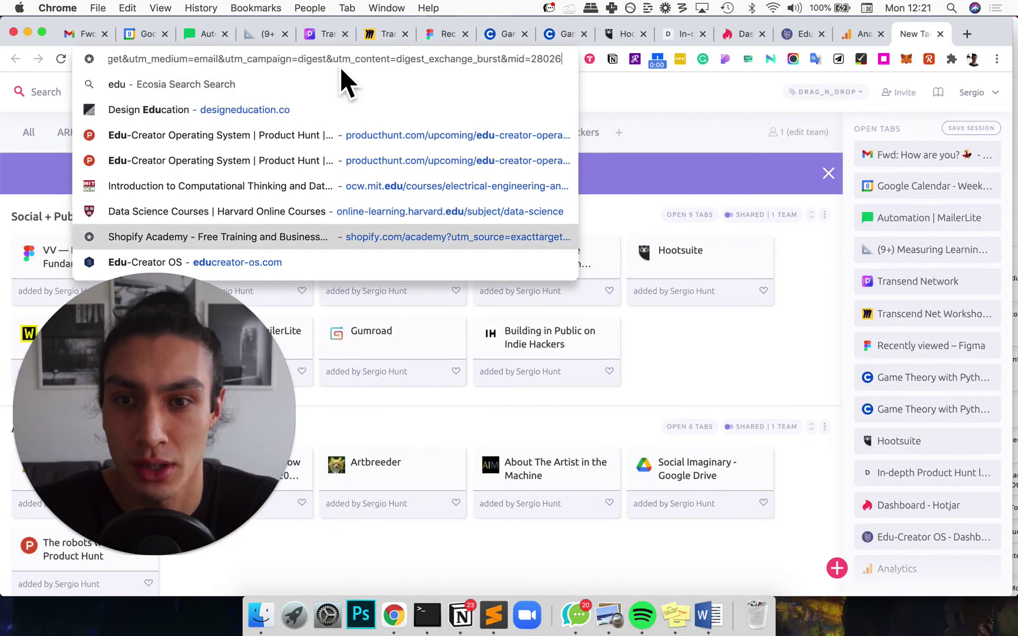
{"action": "key", "text": "super+a"}
{"action": "key", "text": "super+c"}
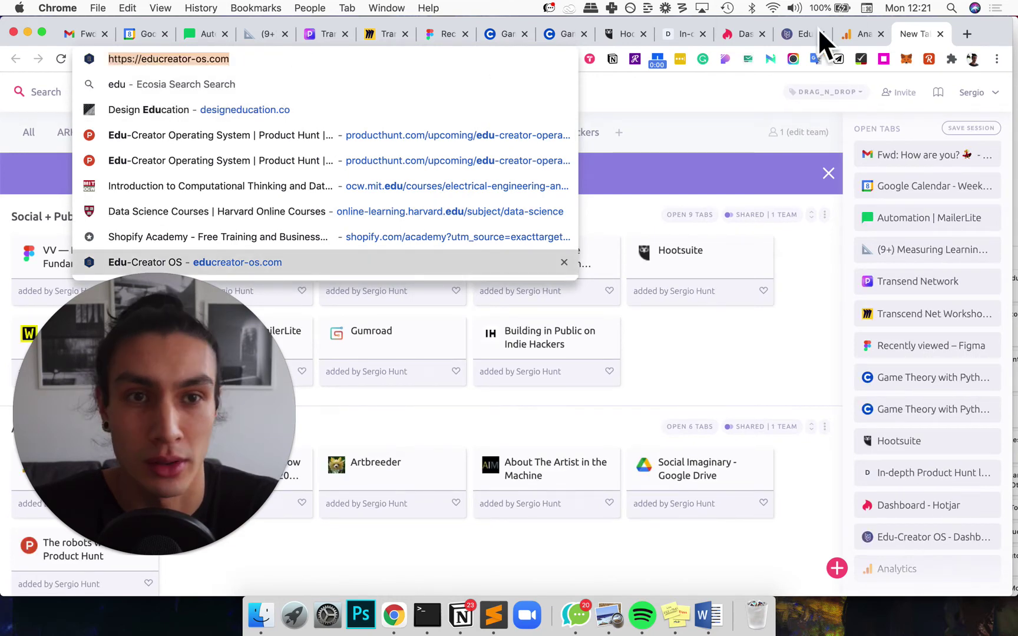
{"action": "left_click", "coordinate": [854, 44]}
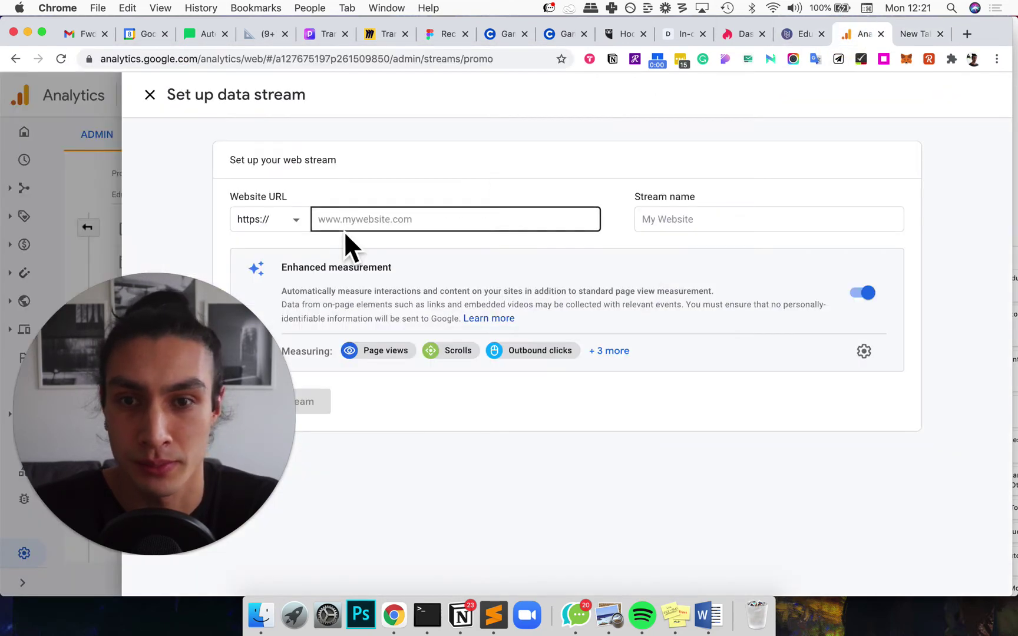
Step: Enter educreator-os.com as the website URL and create the stream named 'EduCreator-OS Website'
{"action": "left_click", "coordinate": [354, 233]}
{"action": "key", "text": "super+v"}
{"action": "left_click_drag", "start_coordinate": [353, 232], "coordinate": [307, 238]}
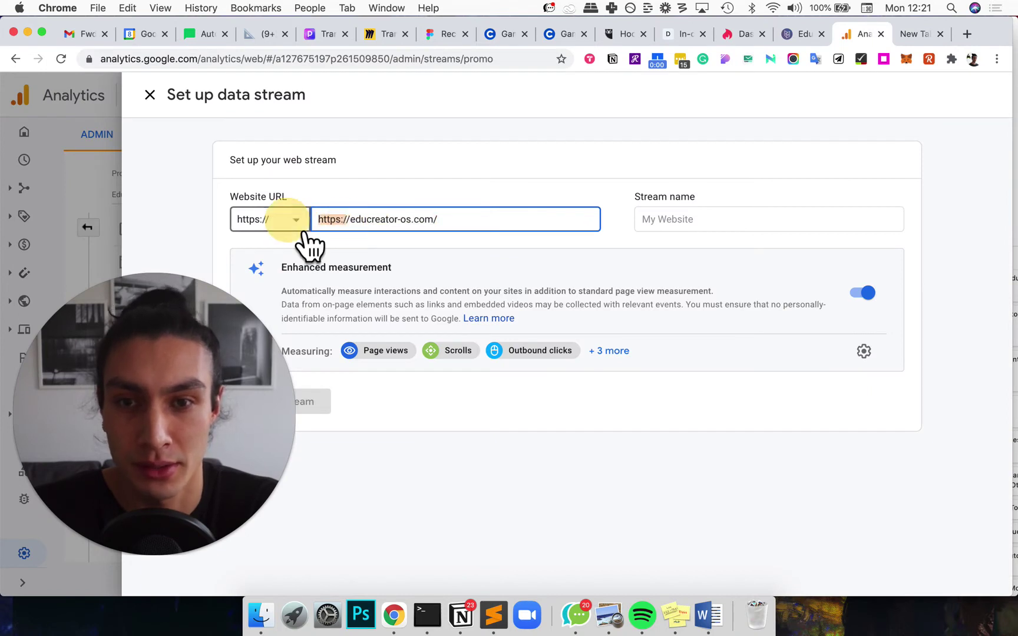
{"action": "key", "text": "BackSpace"}
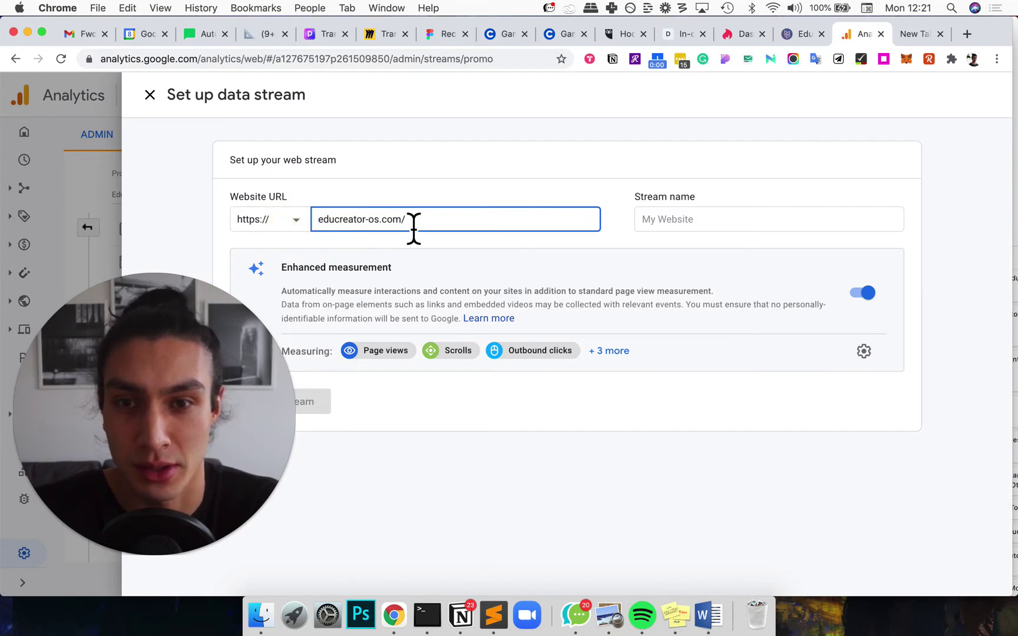
{"action": "left_click", "coordinate": [675, 226]}
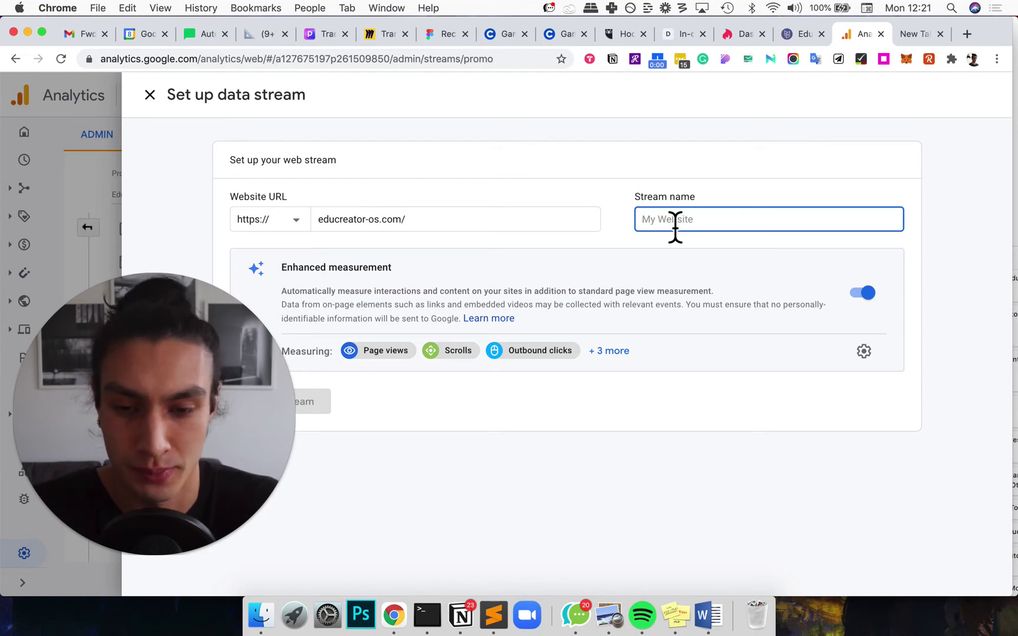
{"action": "type", "text": "EduCreator-OS Website"}
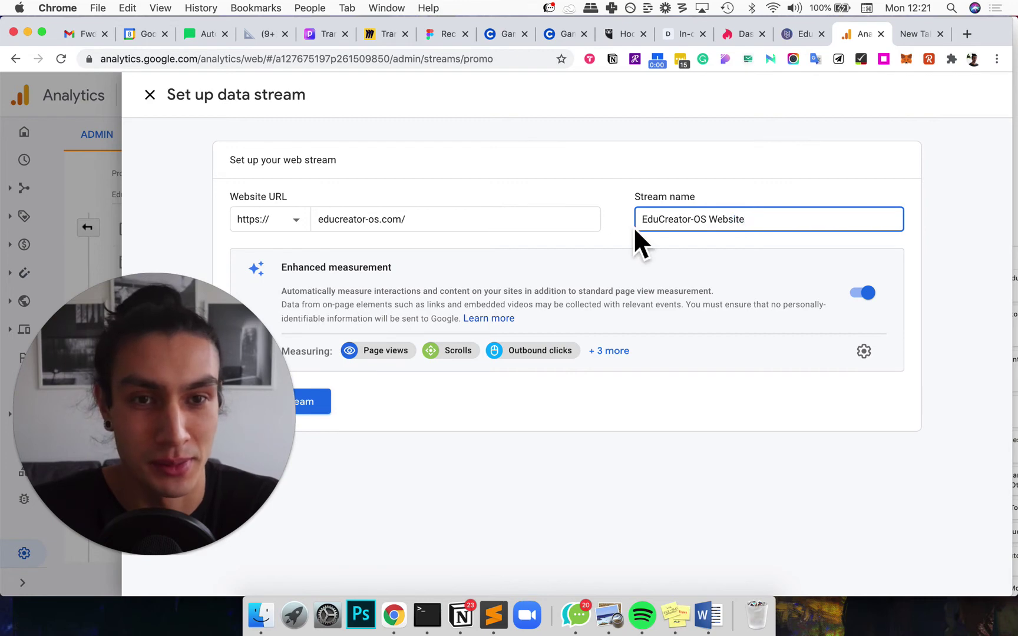
{"action": "left_click", "coordinate": [327, 407]}
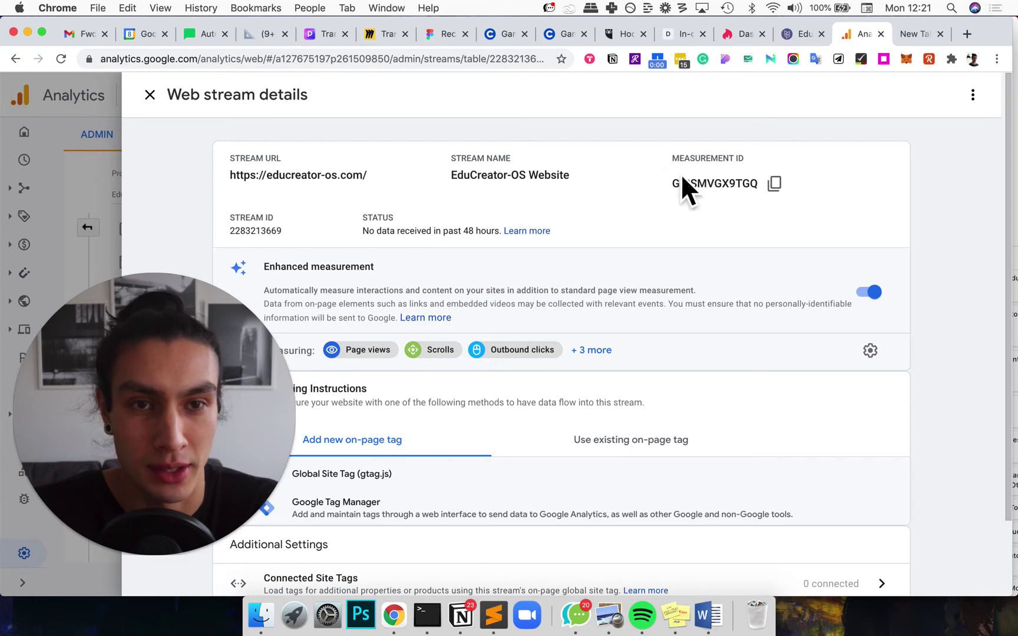
Step: Copy the EduCreator-OS Website measurement ID and go back to the Carrd editor
{"action": "left_click", "coordinate": [774, 183]}
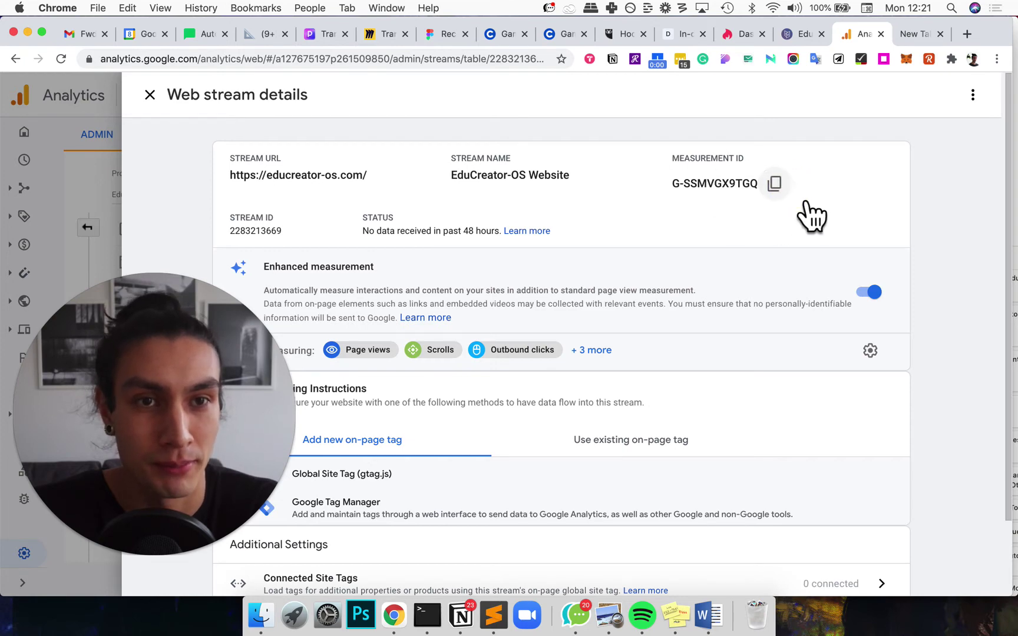
{"action": "left_click", "coordinate": [801, 34]}
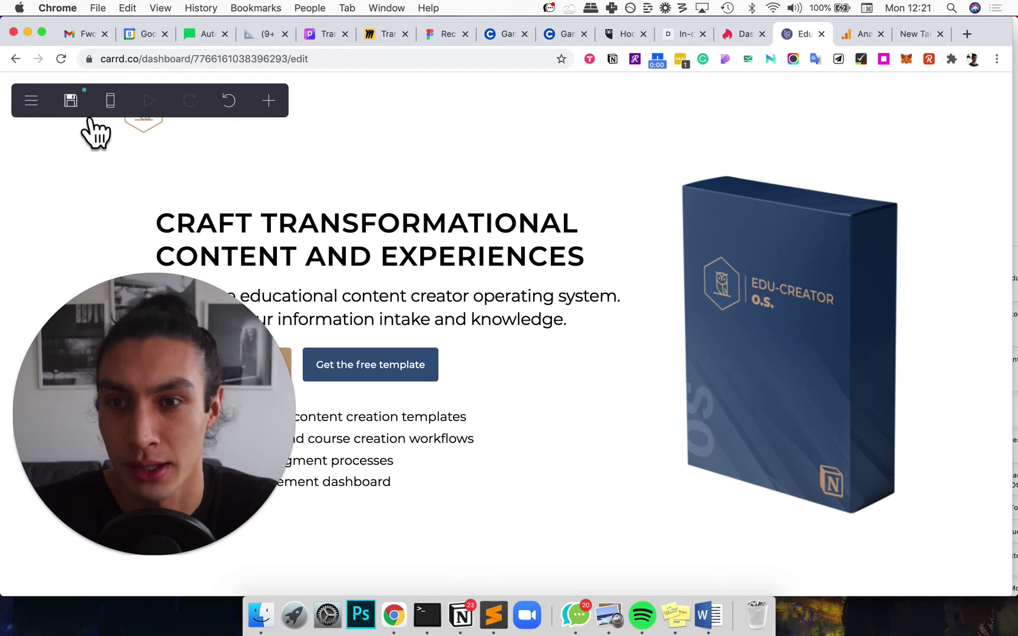
Step: Paste the measurement ID into Carrd's Google Analytics ID setting, publish the changes, and view the live site
{"action": "left_click", "coordinate": [71, 101]}
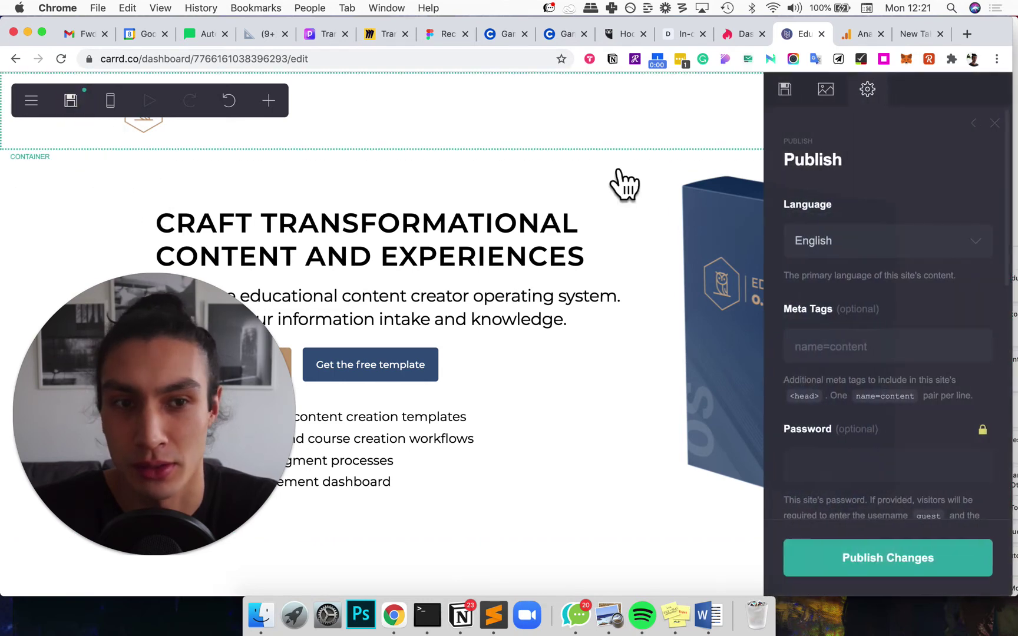
{"action": "scroll", "coordinate": [867, 196], "scroll_direction": "down", "scroll_amount": 5}
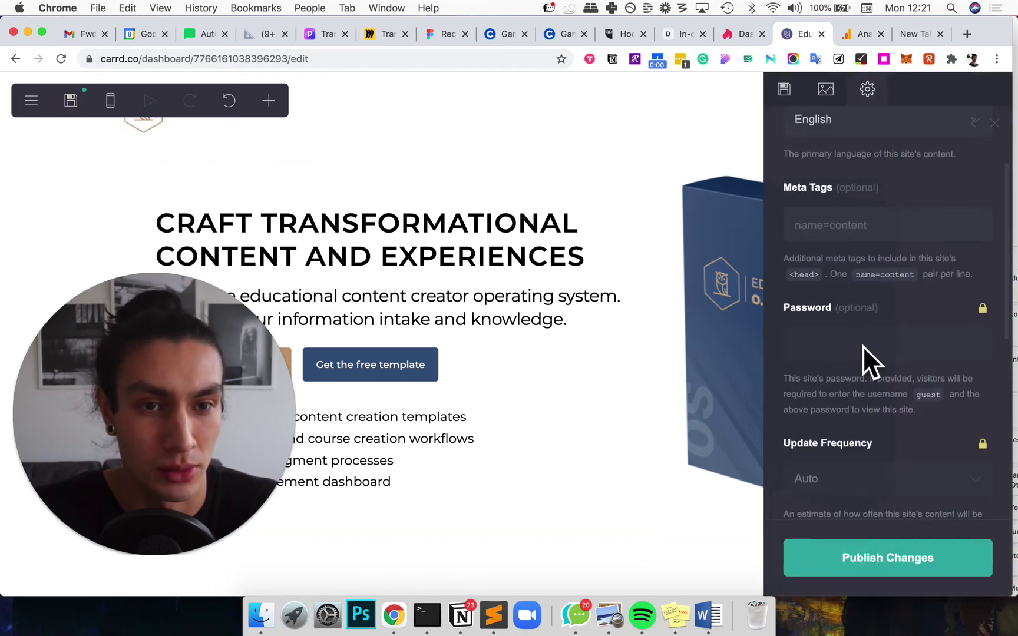
{"action": "scroll", "coordinate": [865, 356], "scroll_direction": "up", "scroll_amount": 5}
{"action": "scroll", "coordinate": [862, 347], "scroll_direction": "down", "scroll_amount": 6}
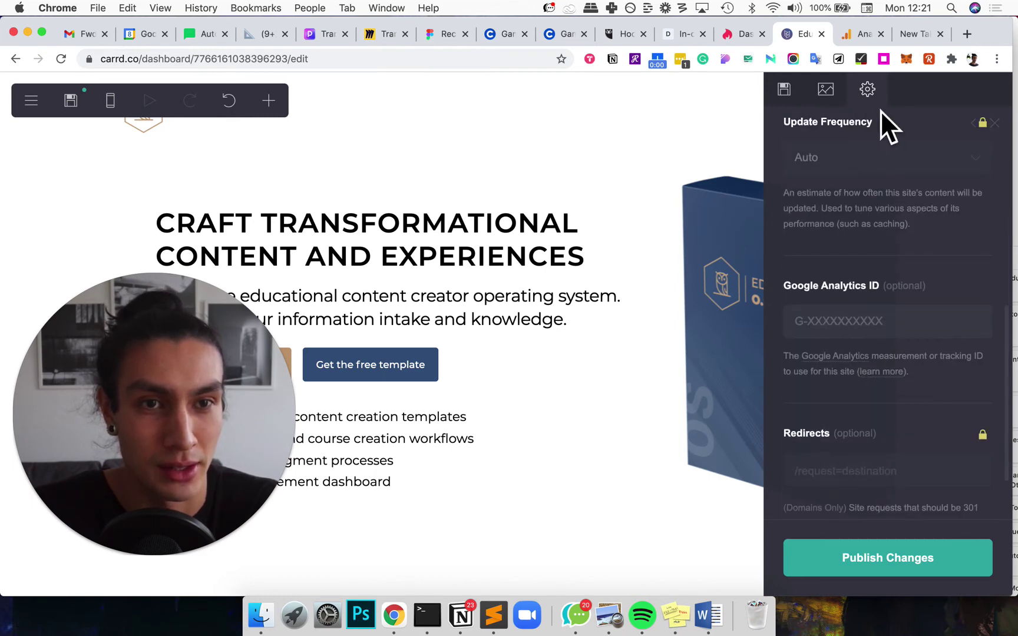
{"action": "left_click", "coordinate": [845, 330]}
{"action": "key", "text": "super+v"}
{"action": "left_click", "coordinate": [821, 568]}
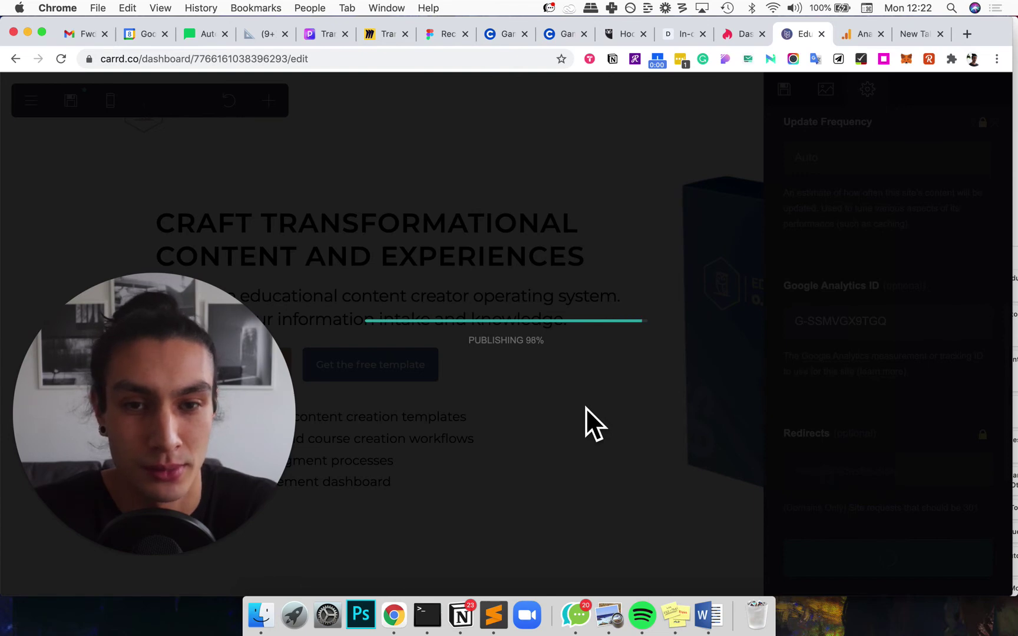
{"action": "left_click", "coordinate": [571, 380]}
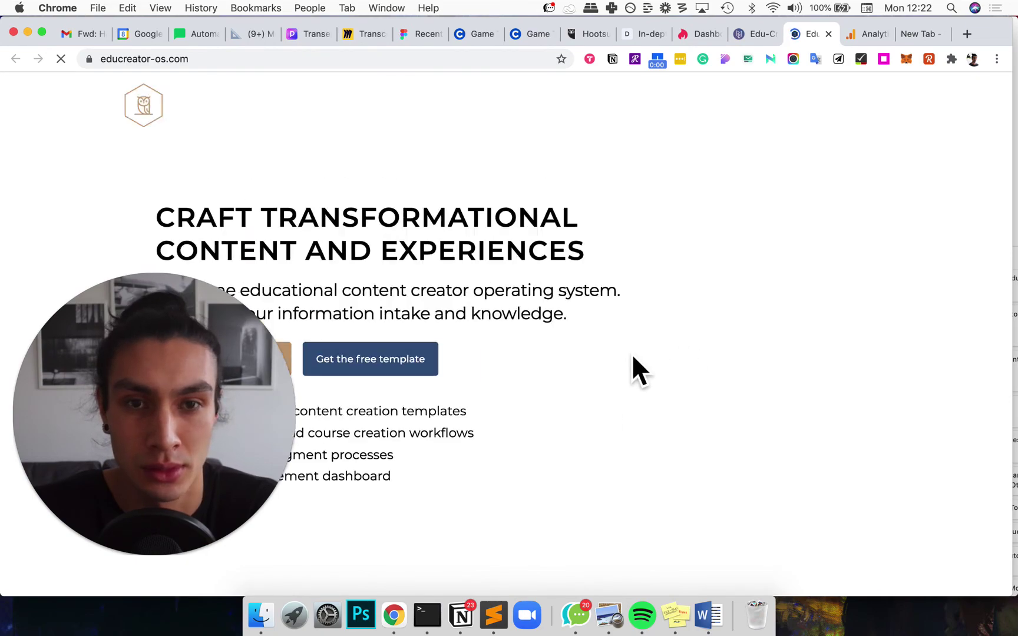
Step: Scroll through the live educreator-os.com site, then return to the Analytics stream details
{"action": "scroll", "coordinate": [633, 356], "scroll_direction": "down", "scroll_amount": 15}
{"action": "scroll", "coordinate": [633, 356], "scroll_direction": "down", "scroll_amount": 20}
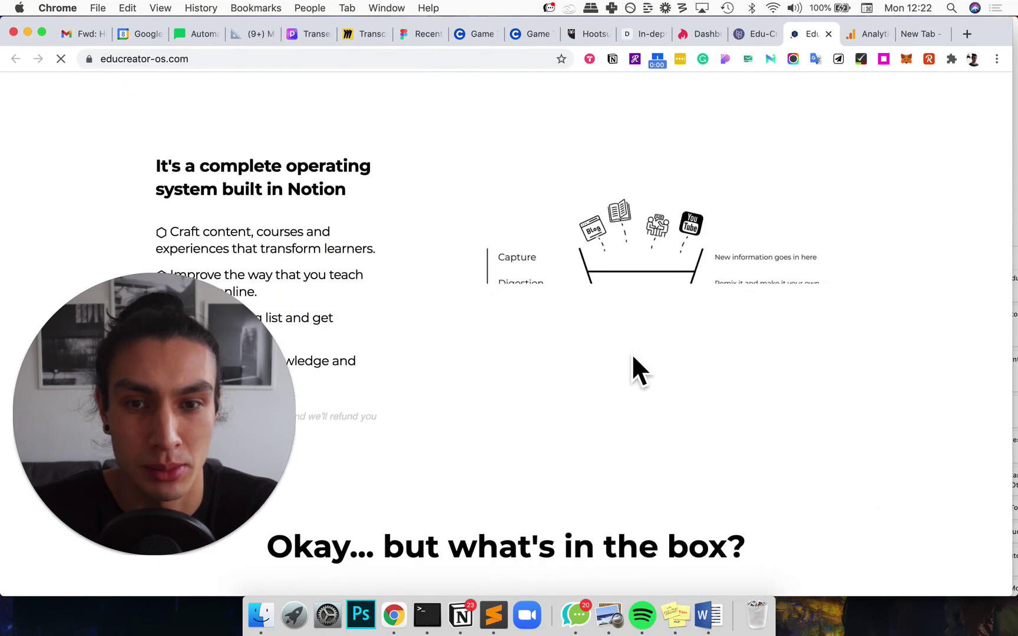
{"action": "scroll", "coordinate": [631, 352], "scroll_direction": "up", "scroll_amount": 20}
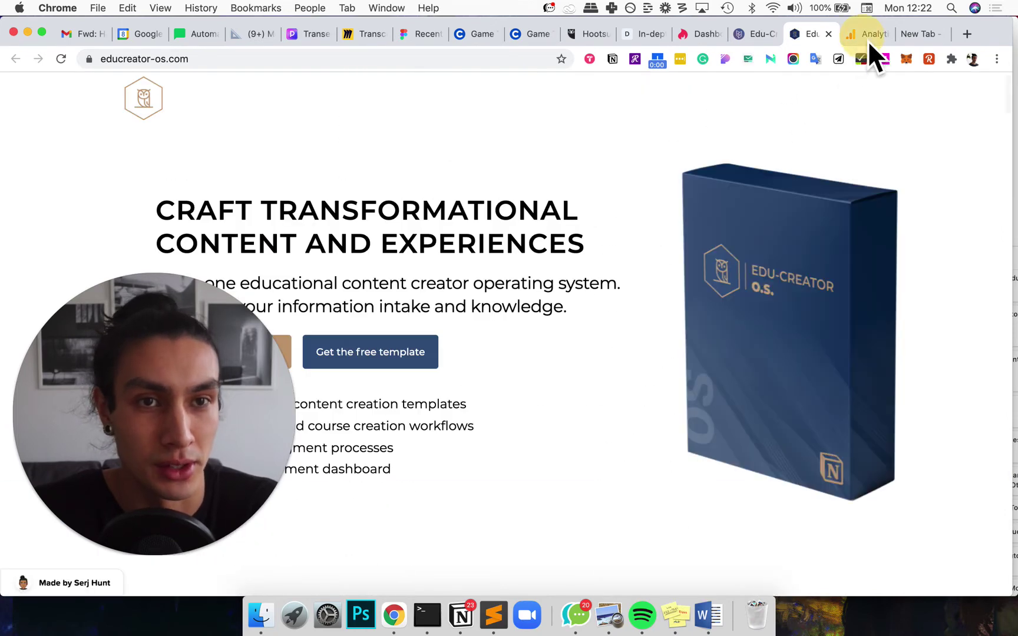
{"action": "left_click", "coordinate": [867, 40]}
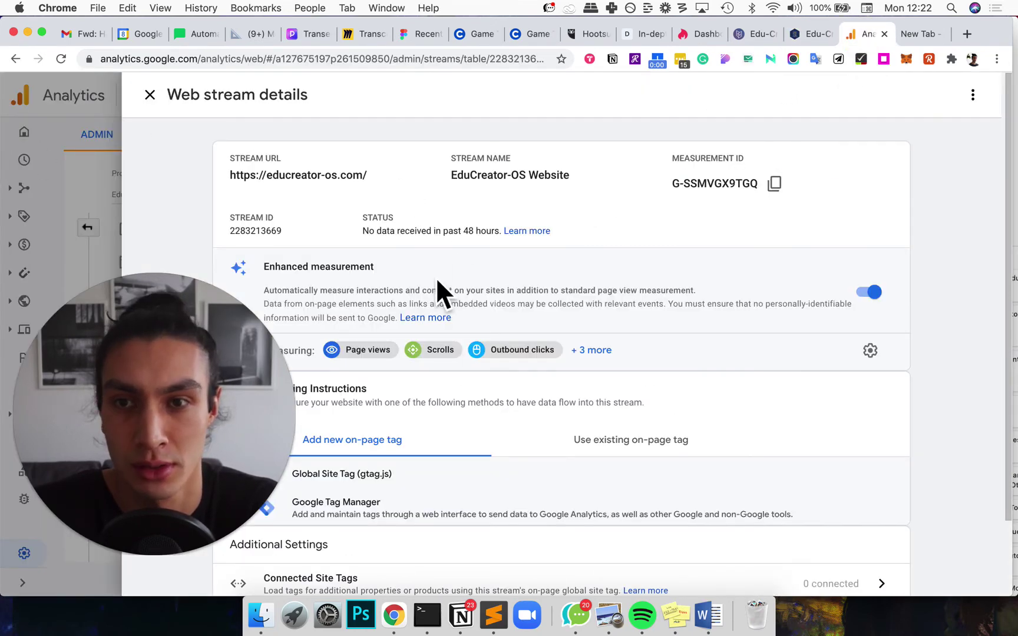
Step: Close the web stream details panel and reload the Analytics page
{"action": "left_click", "coordinate": [150, 94]}
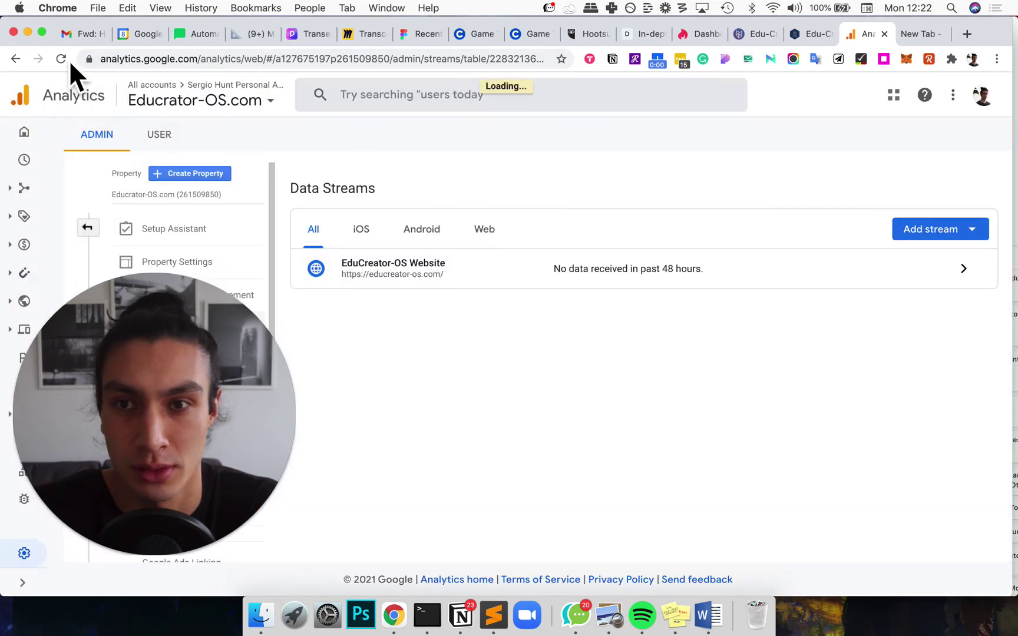
{"action": "left_click", "coordinate": [64, 58]}
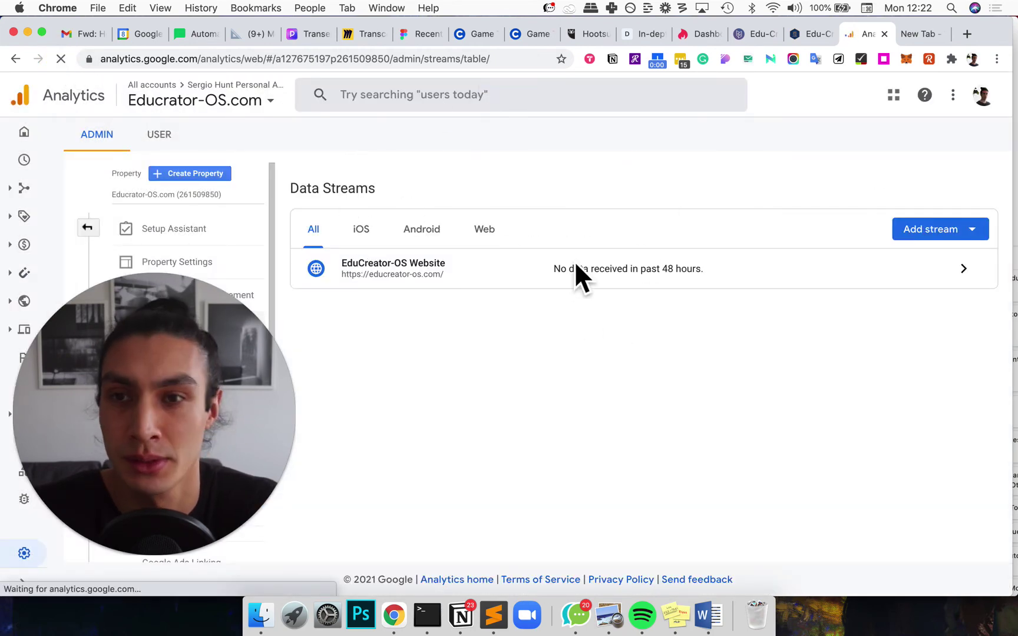